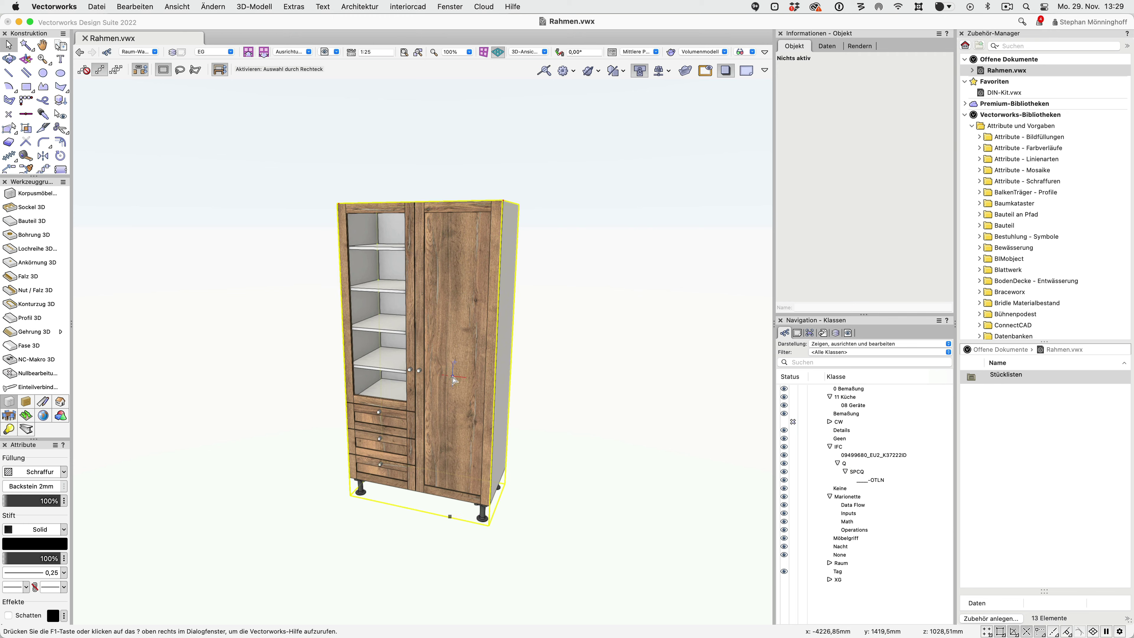
# Step: Select the 2100 × 1060 × 550 mm cabinet so Object Info shows its Korpusmöbel 3D properties
pyautogui.click(457, 377)
pyautogui.moveTo(456, 377); pyautogui.dragTo(601, 419)
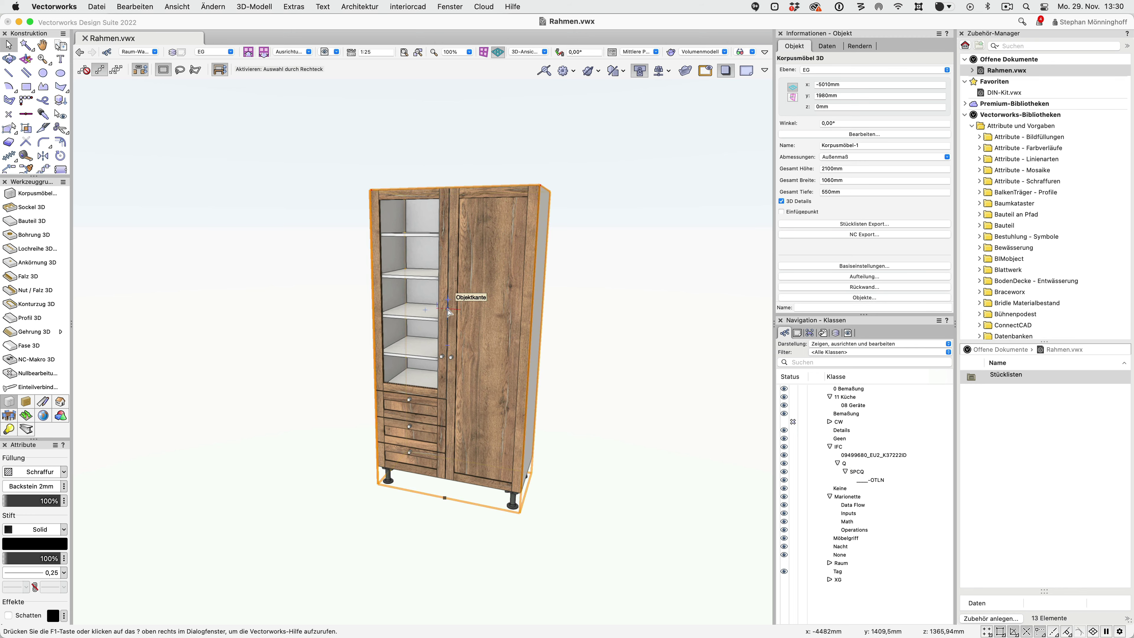
# Step: In the cabinet's Aufteilung preview, select the full-height right door and open its Benutzerdefiniert frame editor
pyautogui.doubleClick(448, 310)
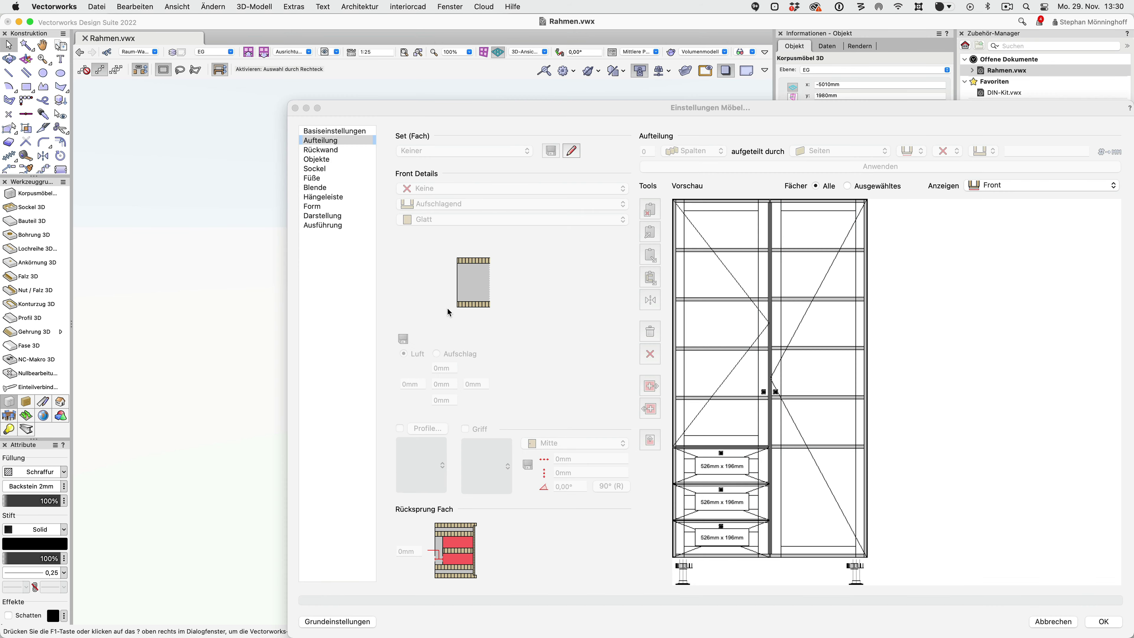
pyautogui.click(797, 377)
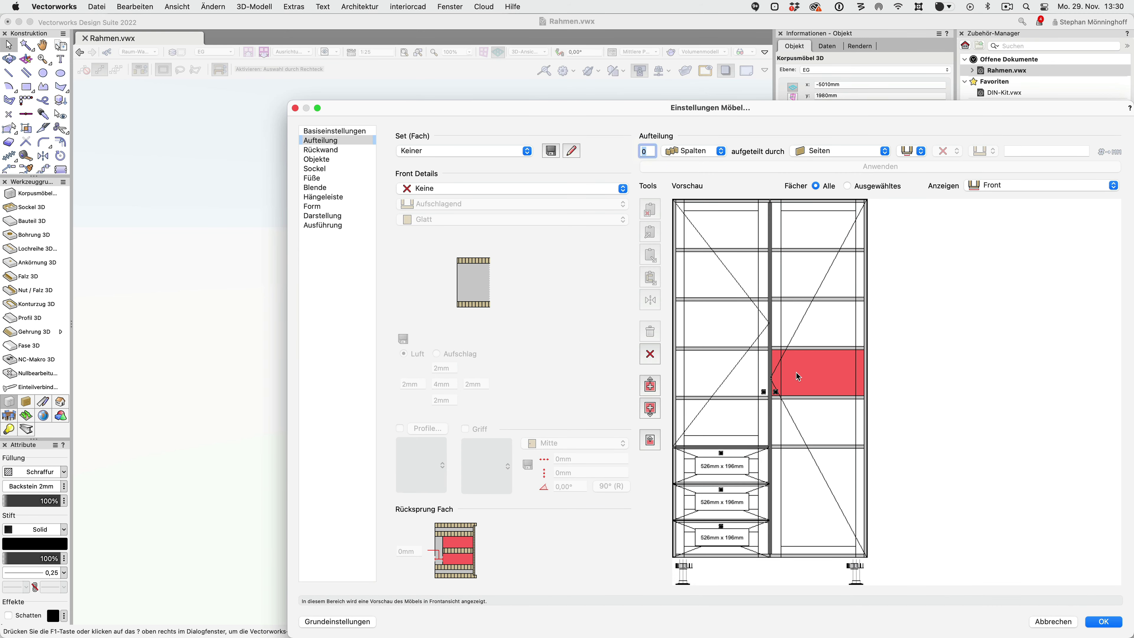
pyautogui.click(798, 376)
pyautogui.click(798, 377)
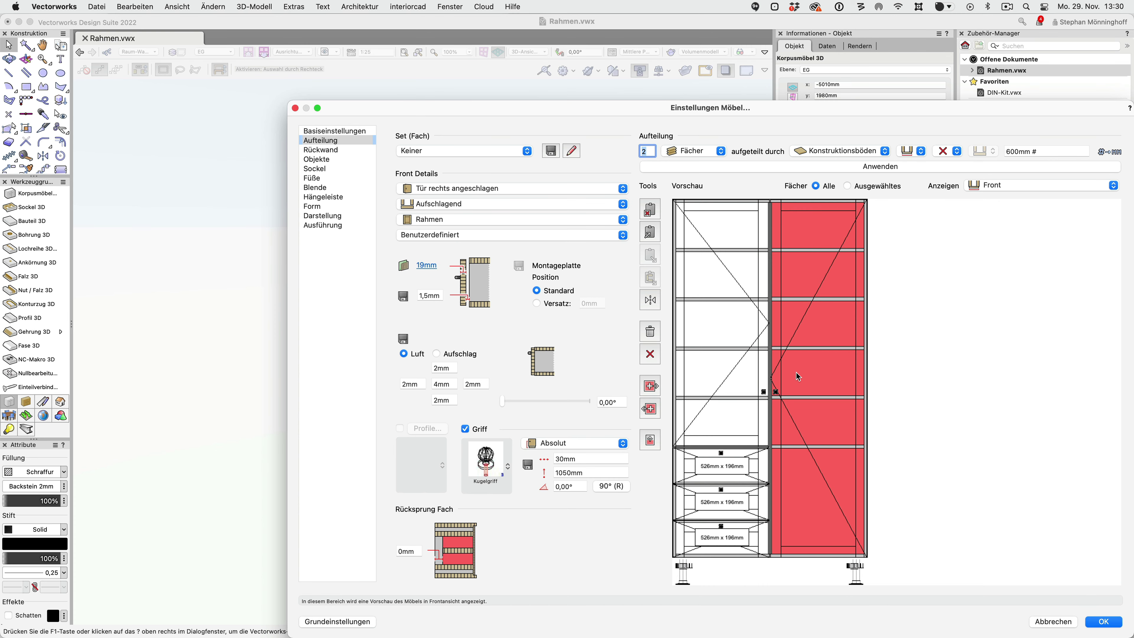
pyautogui.click(491, 235)
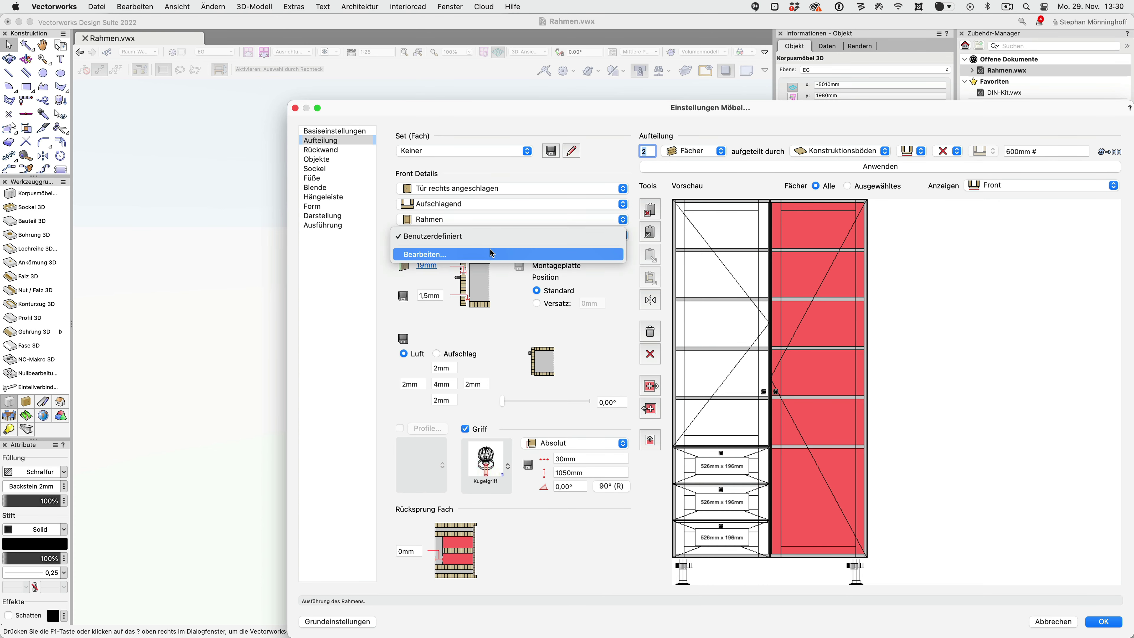
pyautogui.click(491, 255)
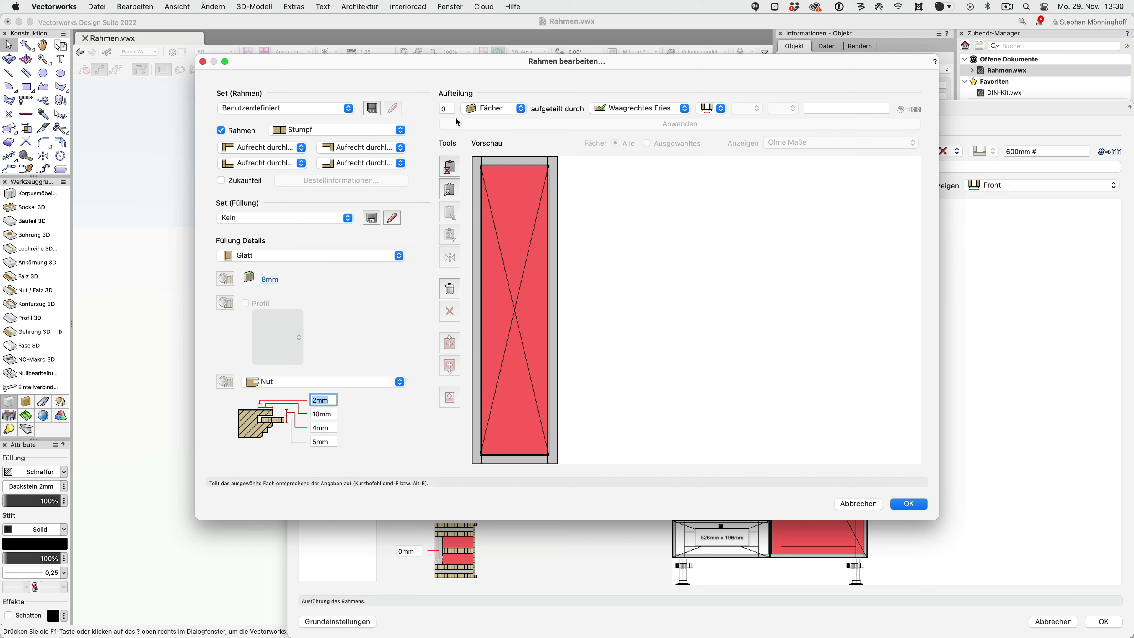
# Step: Split the right door frame into 2 fields with a horizontal rail at 630 mm
pyautogui.click(451, 109)
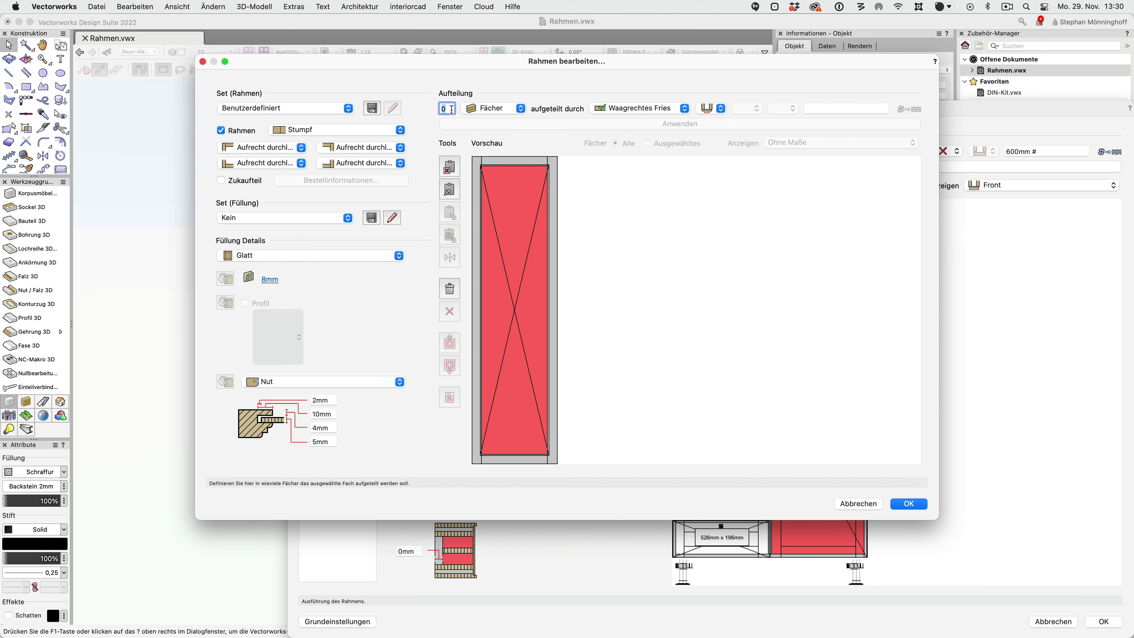
pyautogui.write('2')
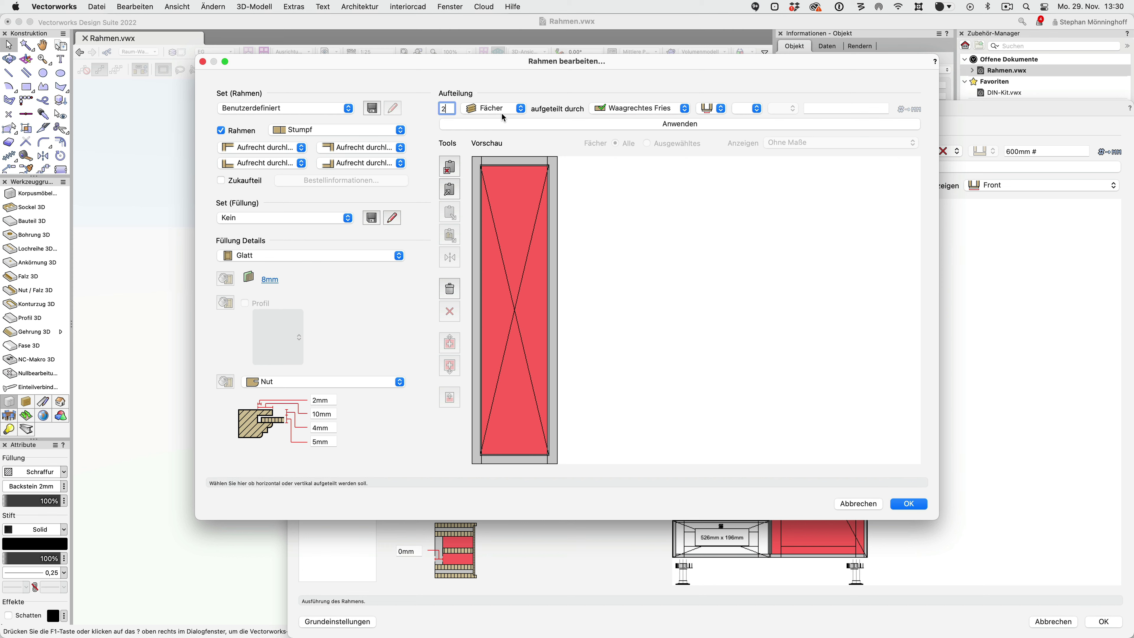
pyautogui.click(502, 113)
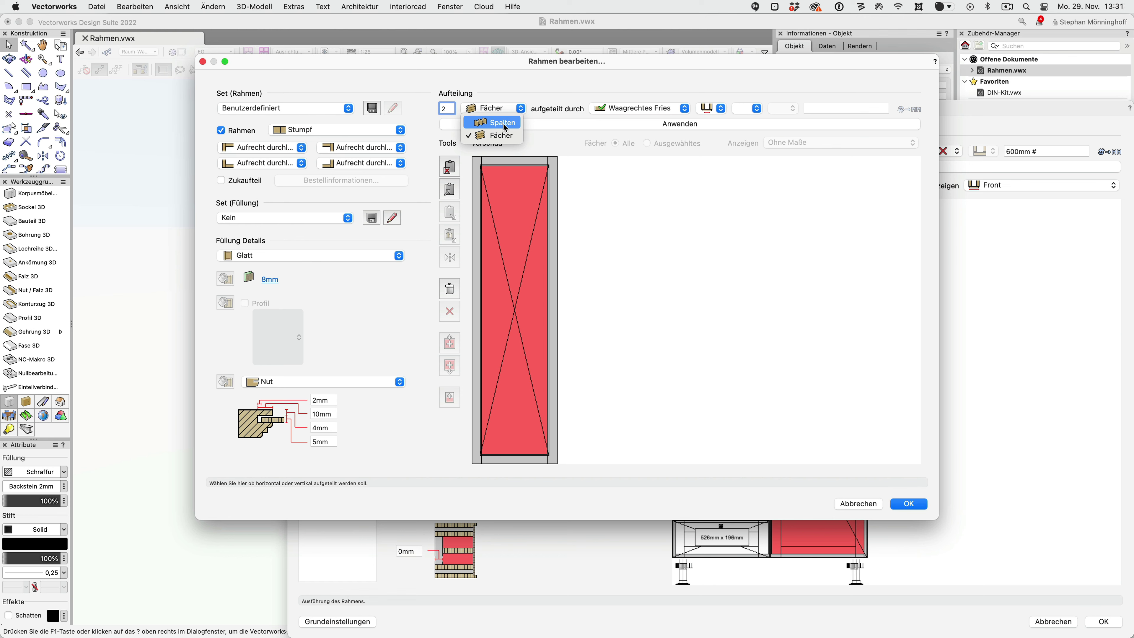
pyautogui.press('Escape')
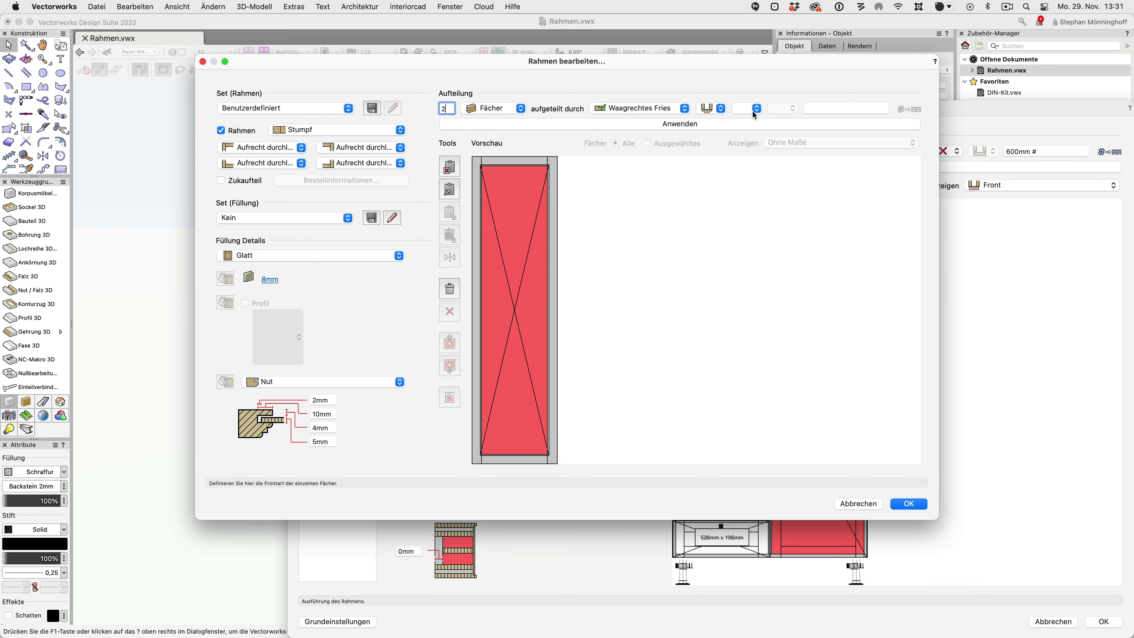
pyautogui.click(819, 109)
pyautogui.write('6')
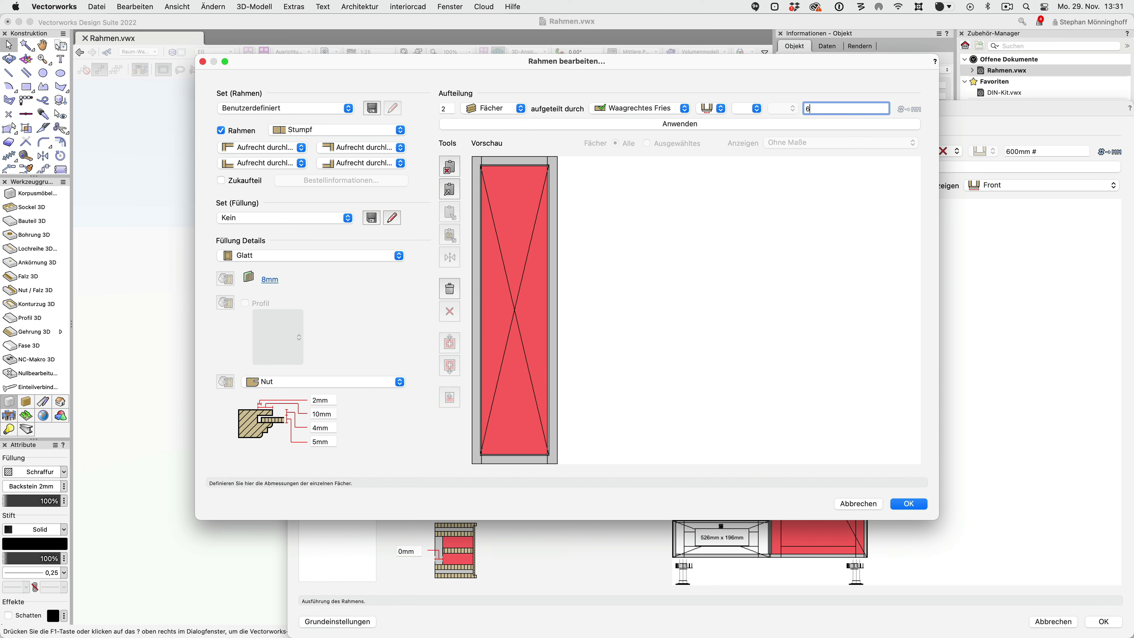
pyautogui.write('30')
pyautogui.click(763, 126)
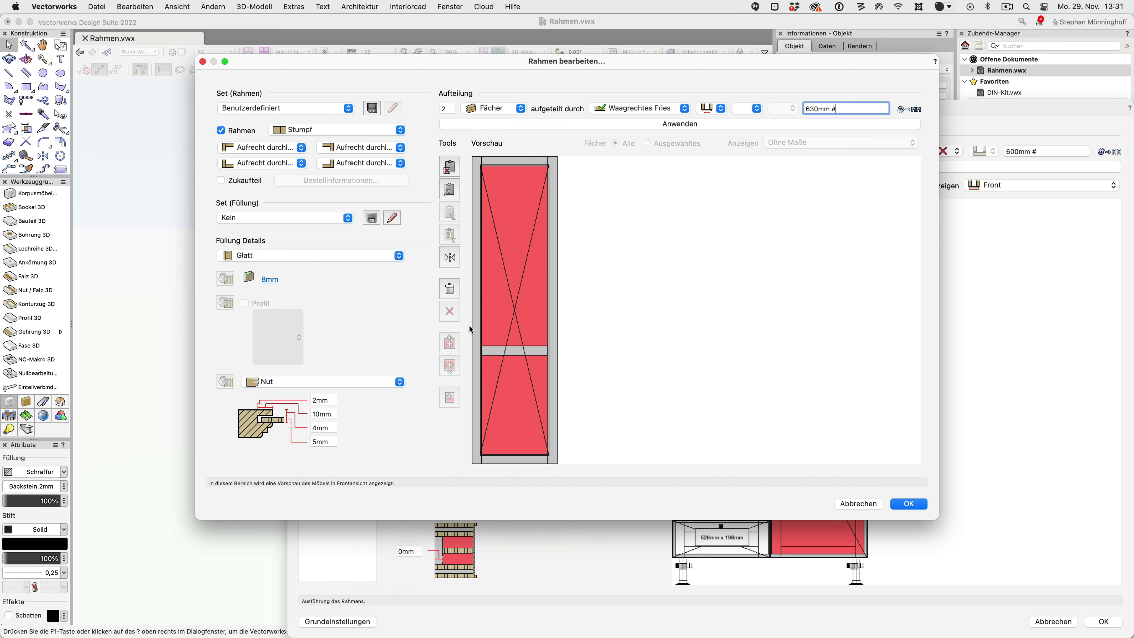
# Step: Give the lower and upper door panels a plain Glatt filling and open the upper panel's 8mm material settings
pyautogui.click(264, 256)
pyautogui.click(262, 270)
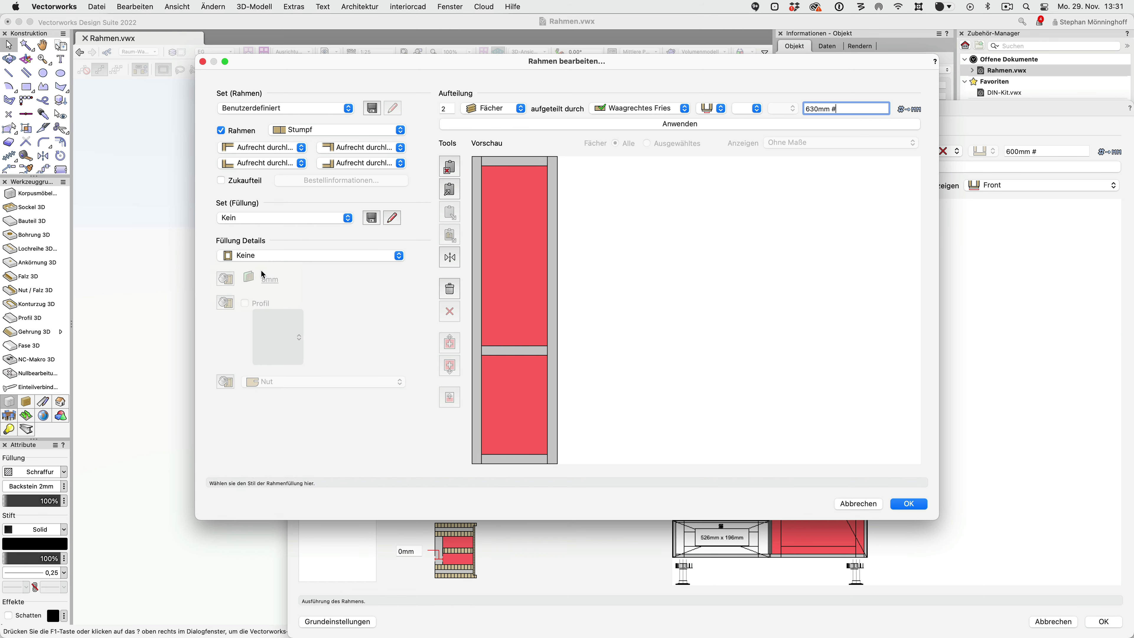
pyautogui.click(520, 383)
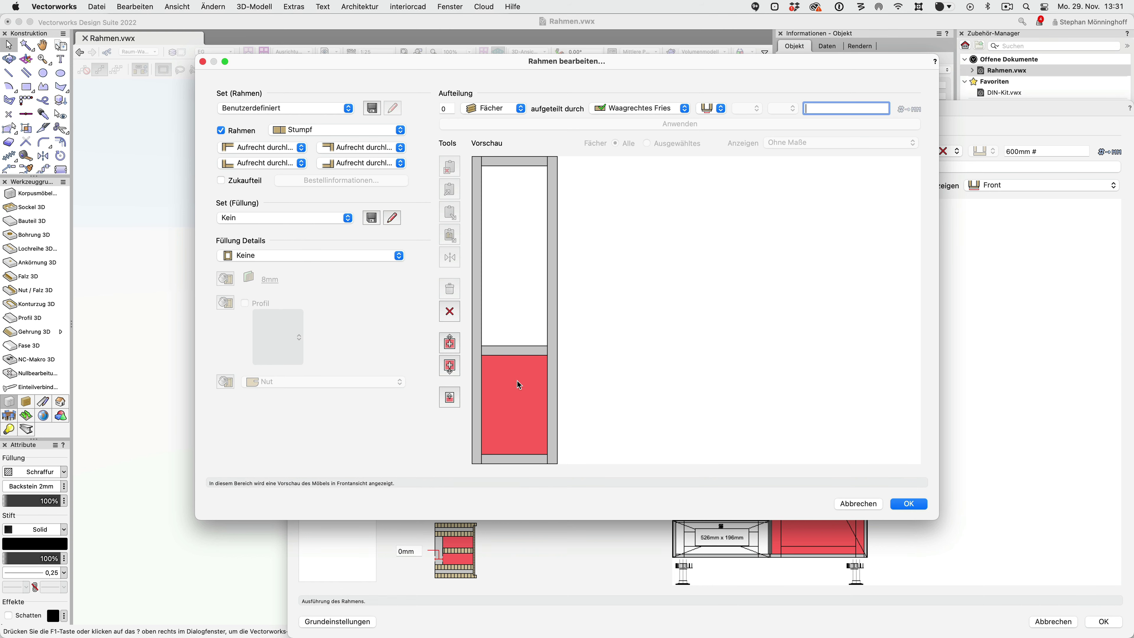
pyautogui.click(252, 256)
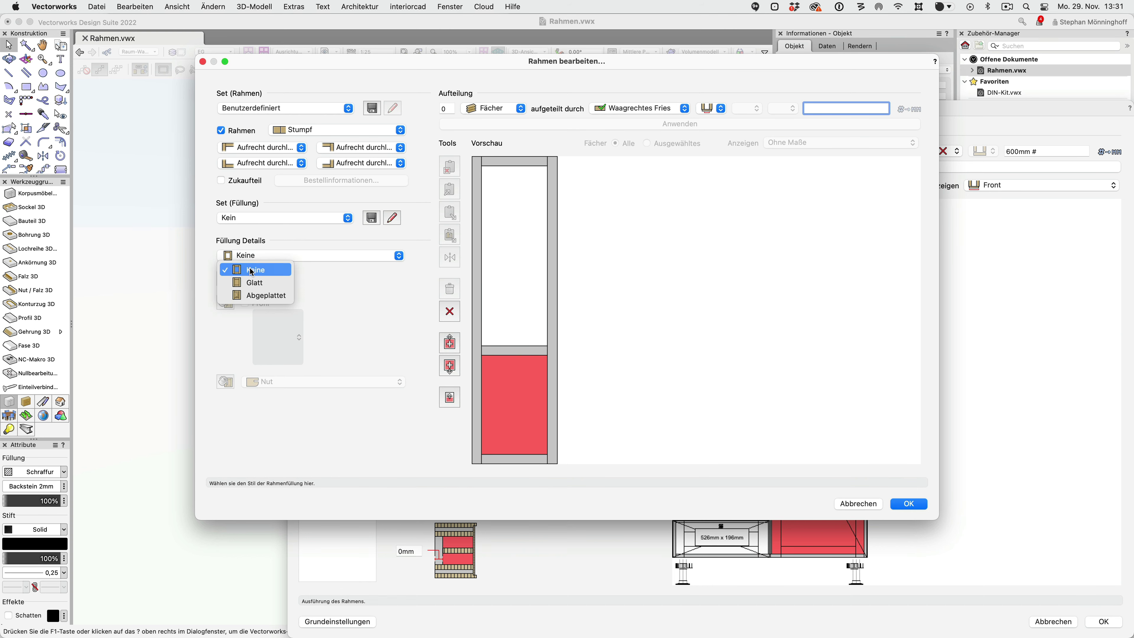
pyautogui.click(252, 287)
pyautogui.click(514, 311)
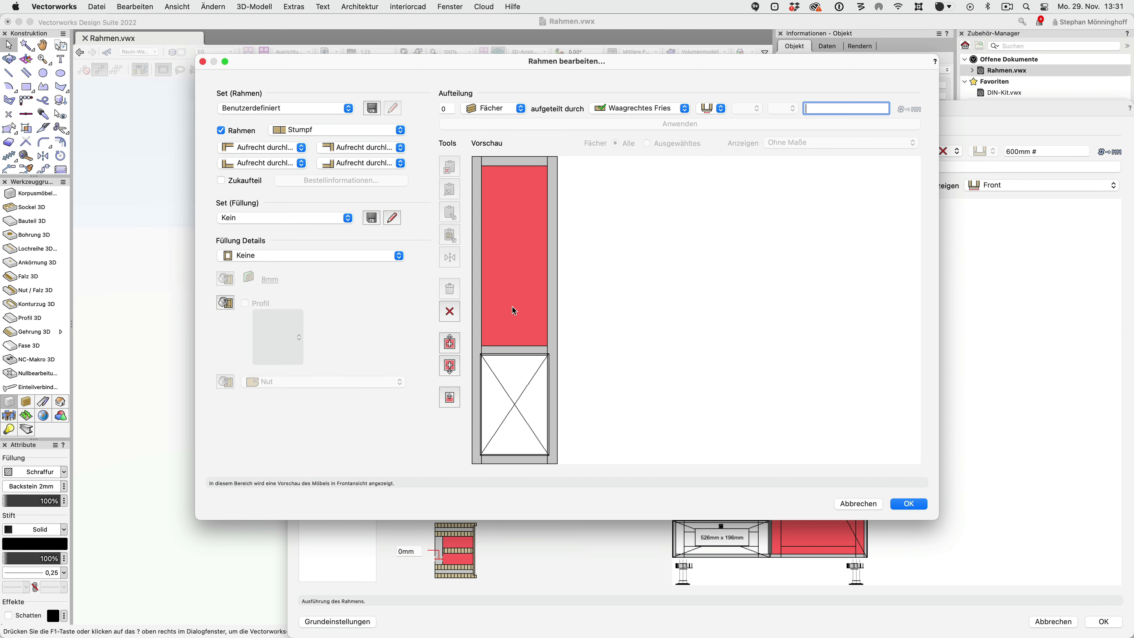
pyautogui.click(256, 257)
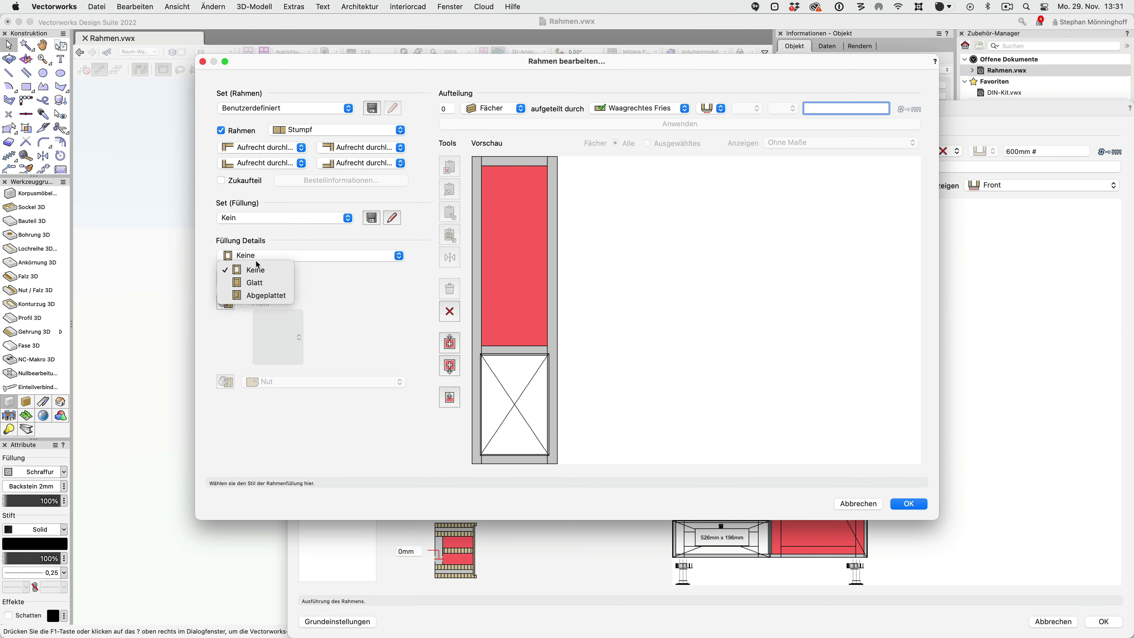
pyautogui.click(258, 282)
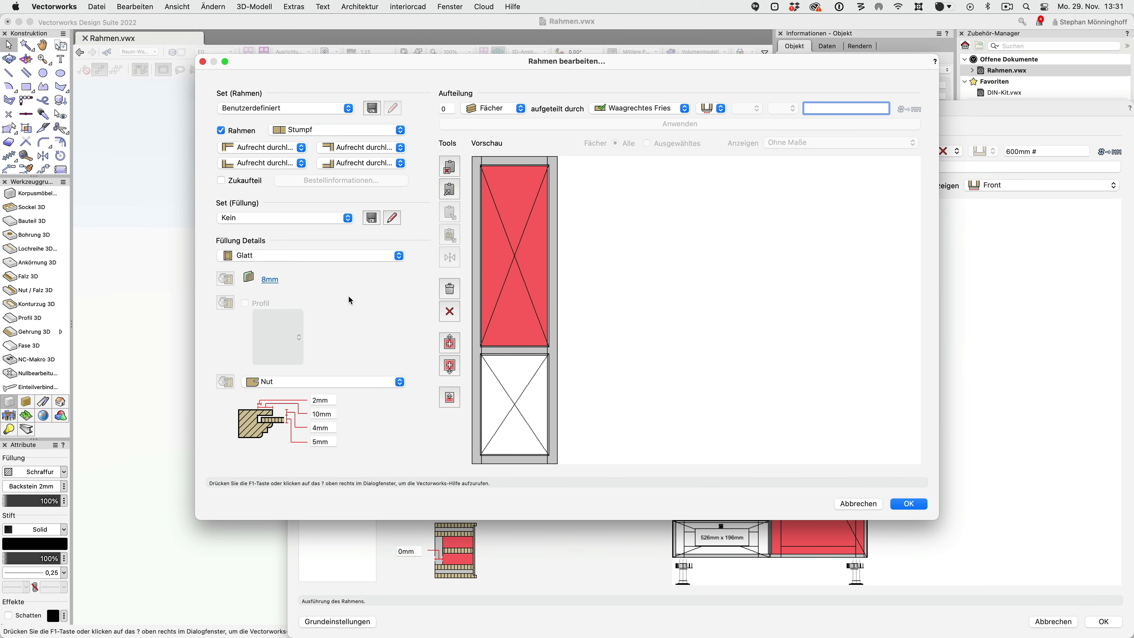
pyautogui.click(272, 279)
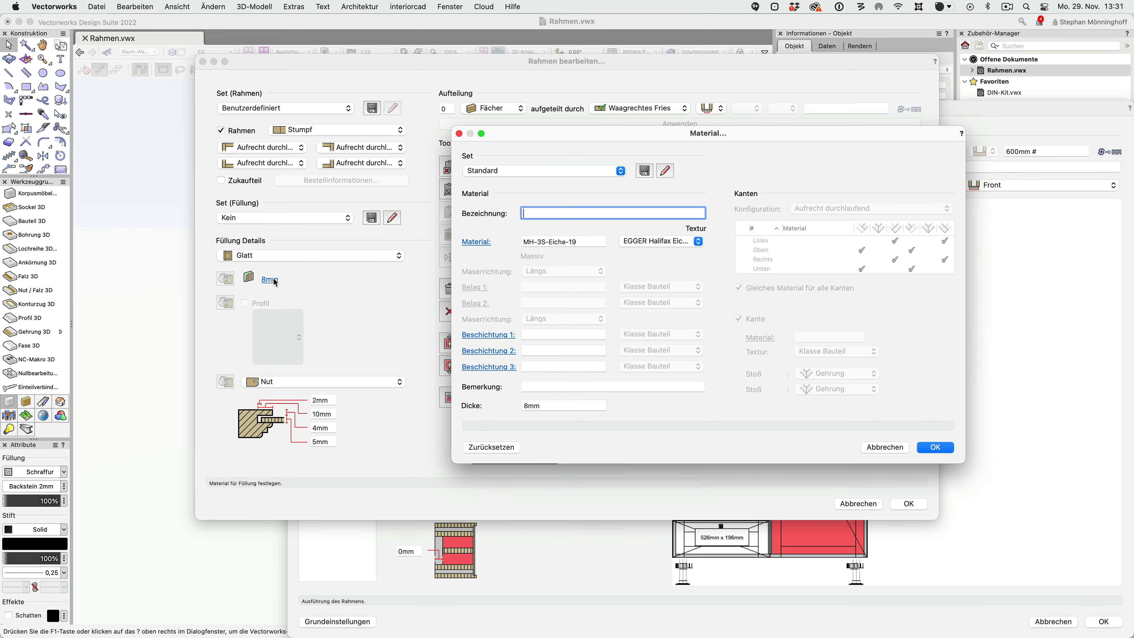
# Step: Set the upper panel filling to Glas Float 6mm and confirm the Material and Rahmen bearbeiten dialogs
pyautogui.click(476, 241)
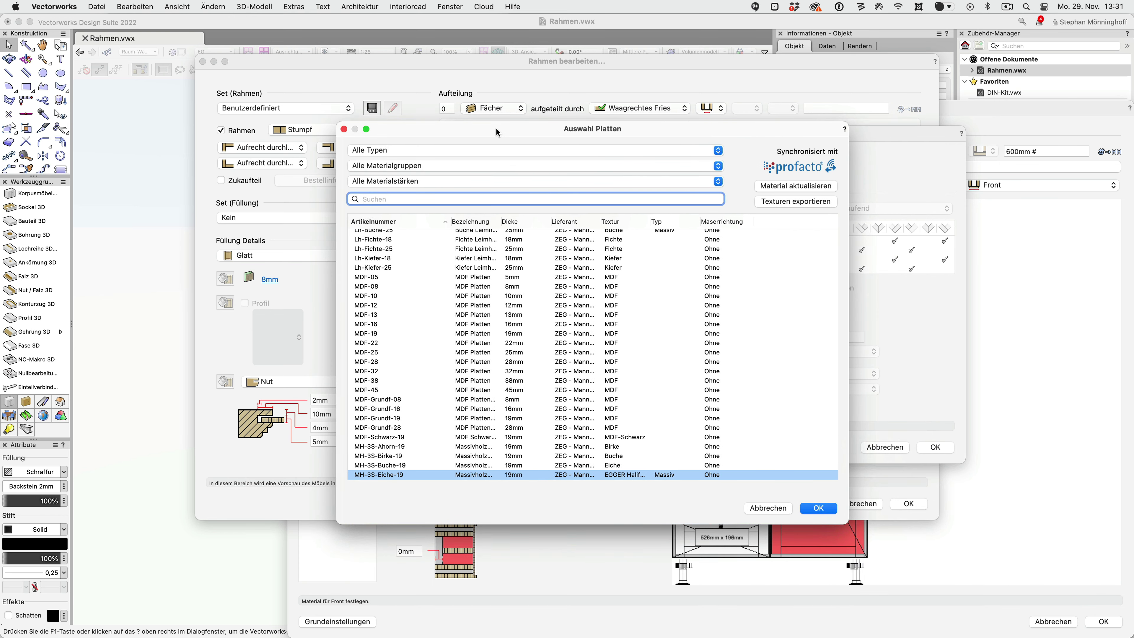
pyautogui.write('glas')
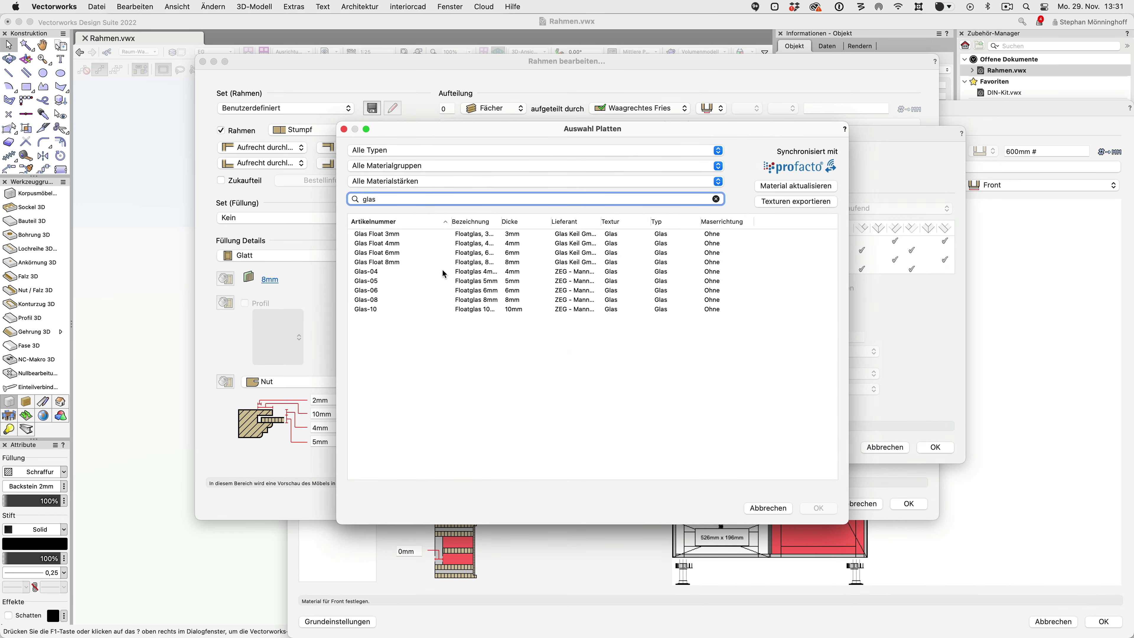
pyautogui.click(379, 252)
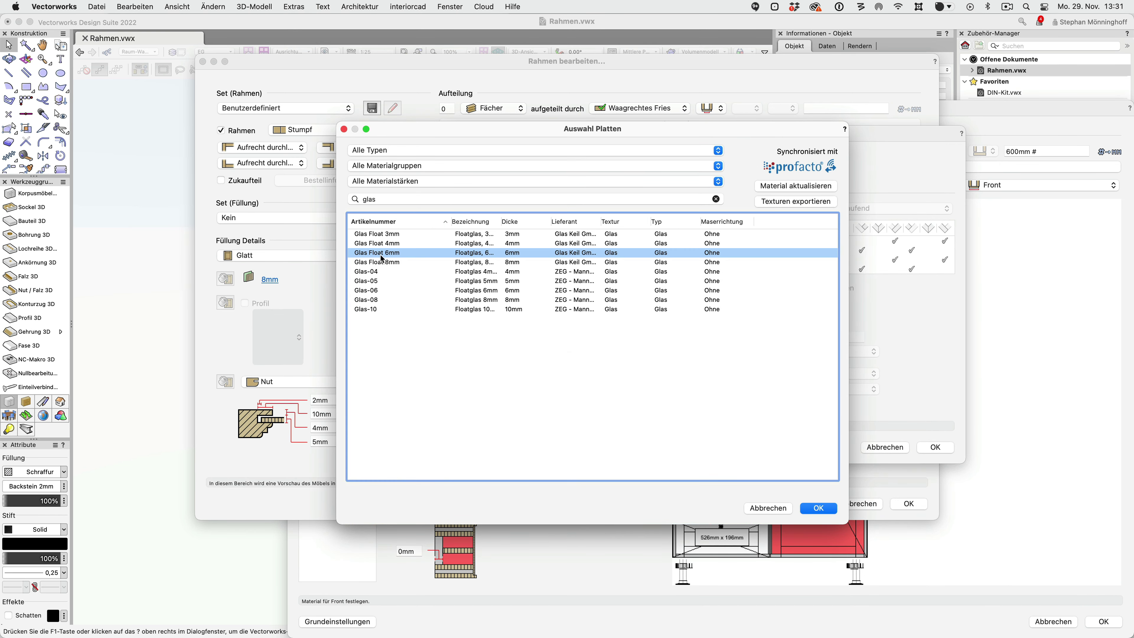
pyautogui.click(827, 510)
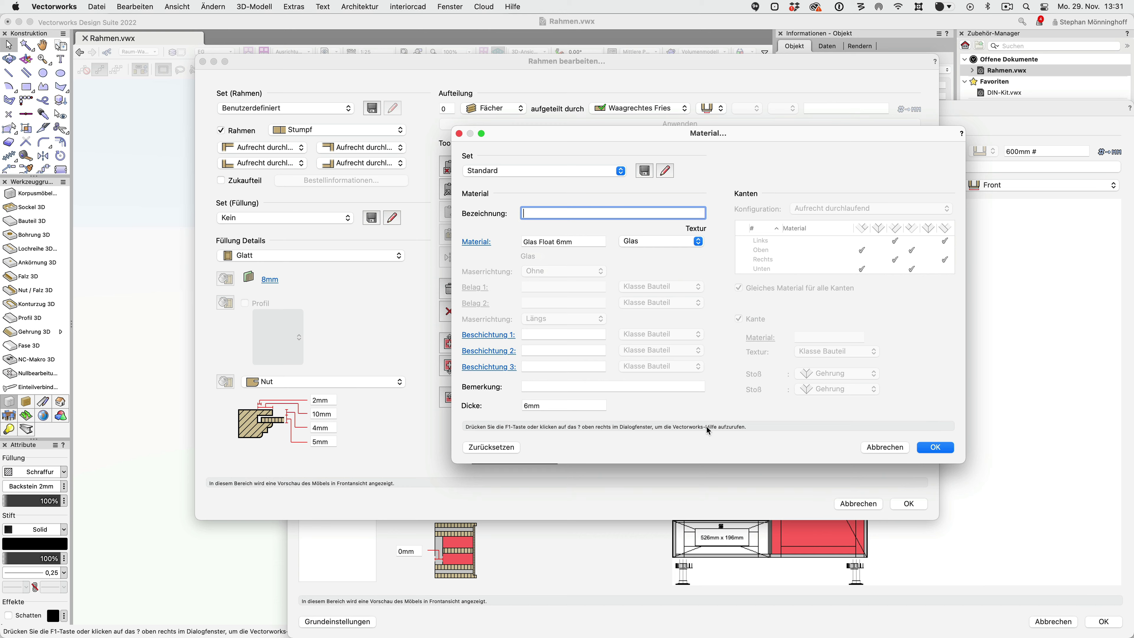
pyautogui.click(920, 446)
pyautogui.click(909, 504)
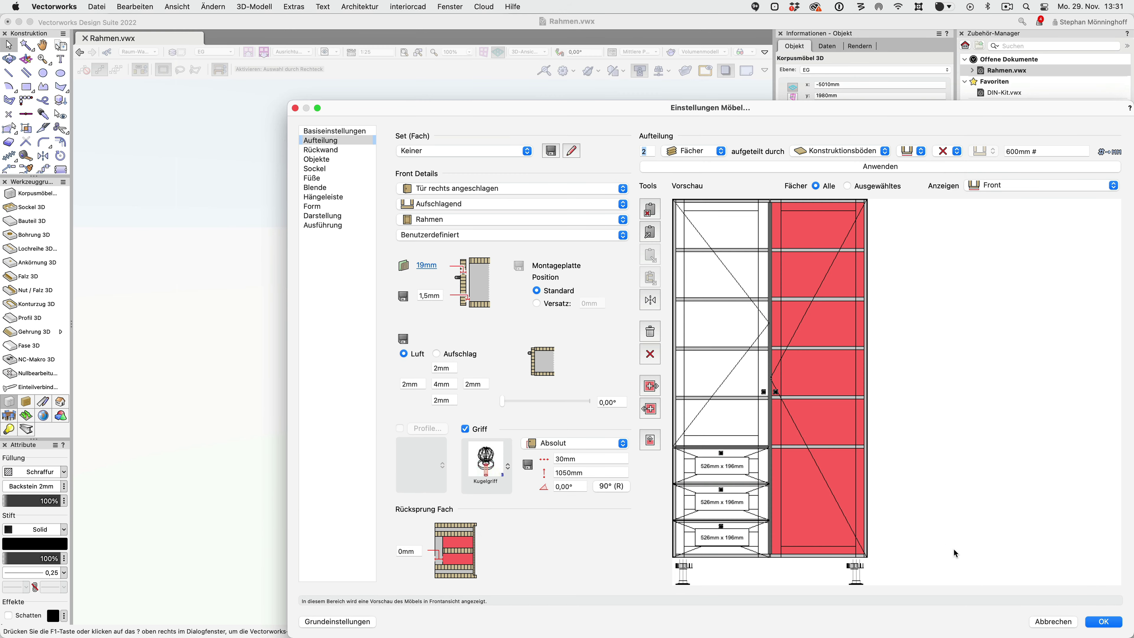
# Step: Apply the glazed door to the cabinet and reopen the right door's frame settings
pyautogui.click(1103, 621)
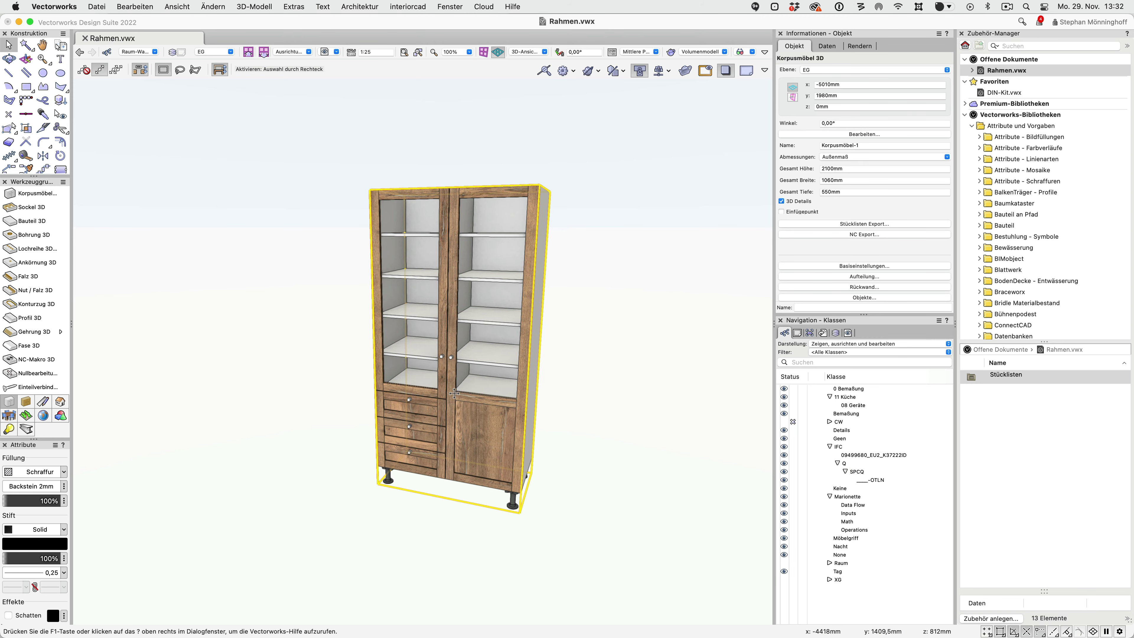
pyautogui.doubleClick(454, 393)
pyautogui.click(809, 488)
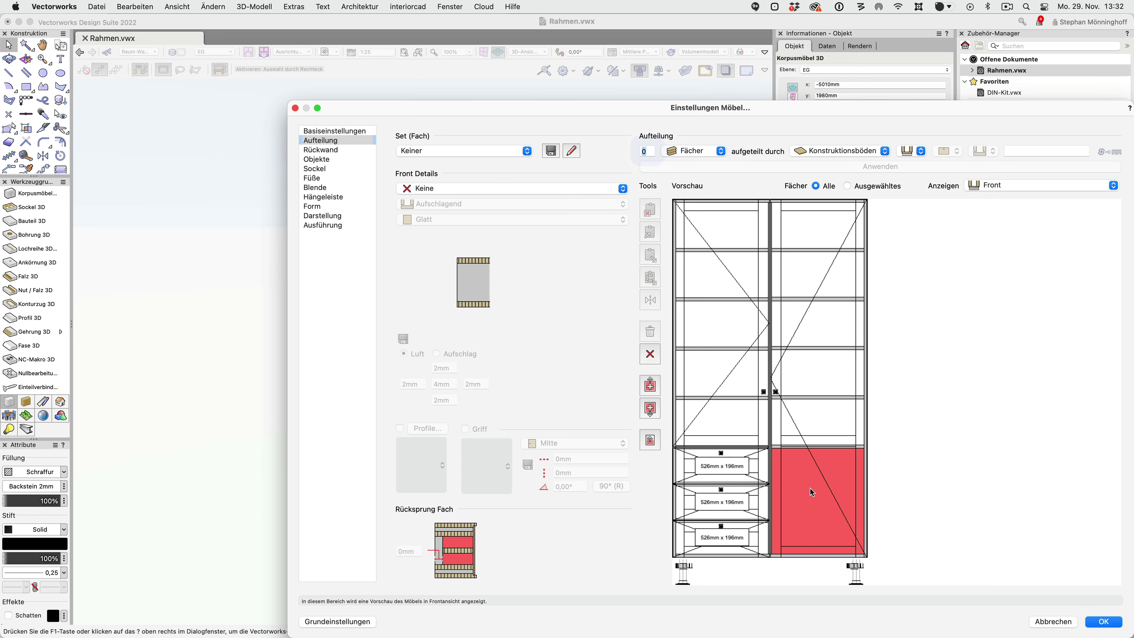
pyautogui.click(809, 488)
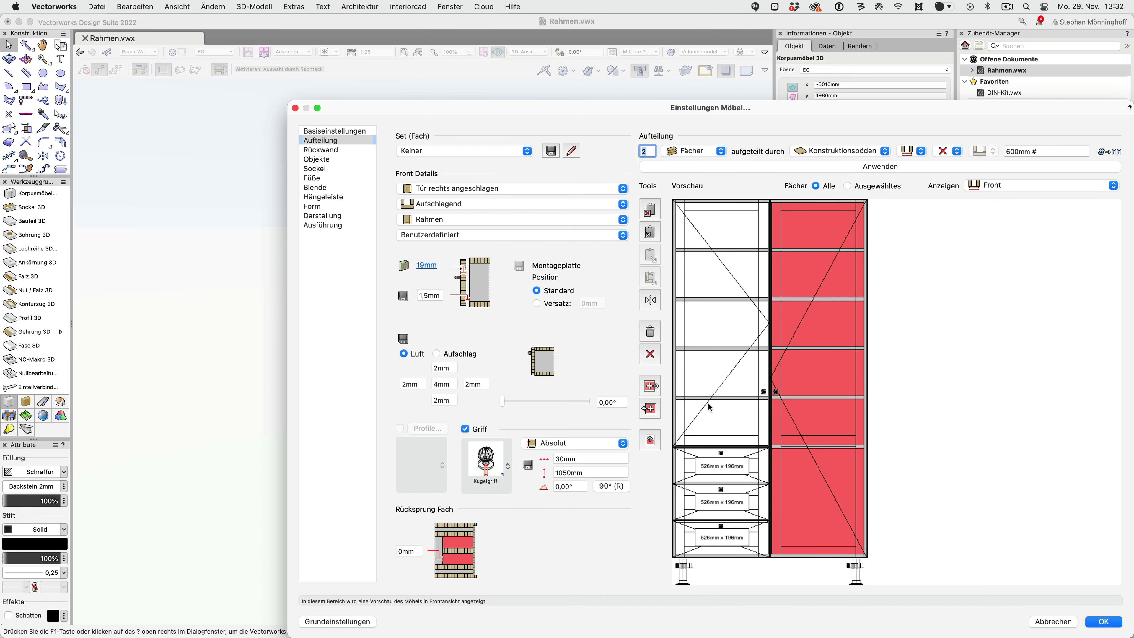
pyautogui.click(486, 233)
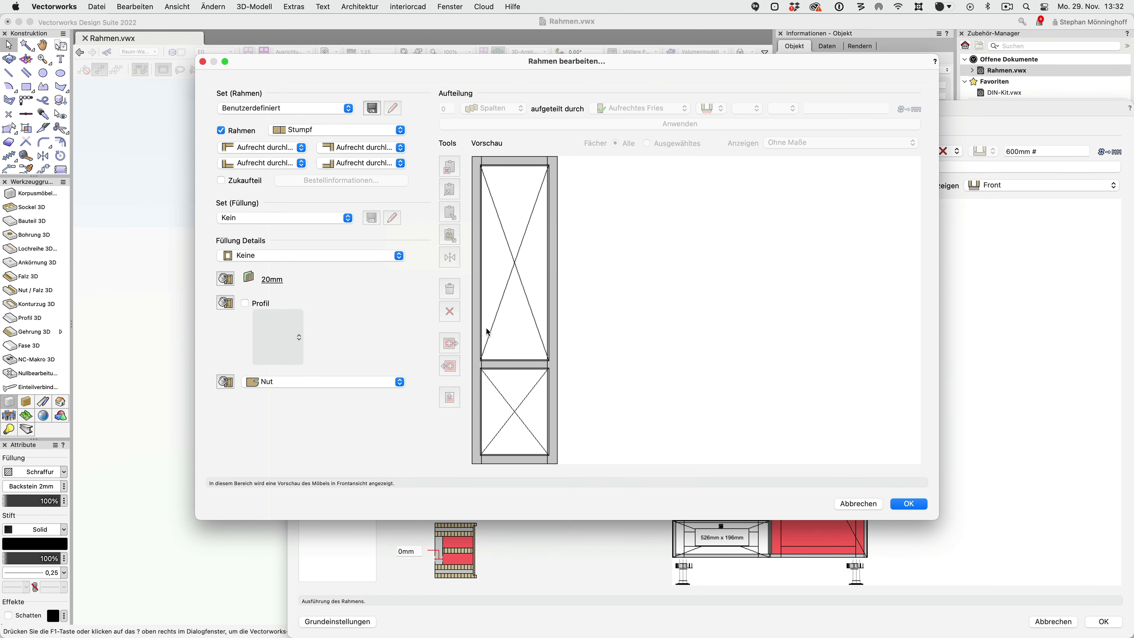
# Step: Divide the lower door panel into 2 columns with an Aufrechtes Fries stile
pyautogui.click(508, 413)
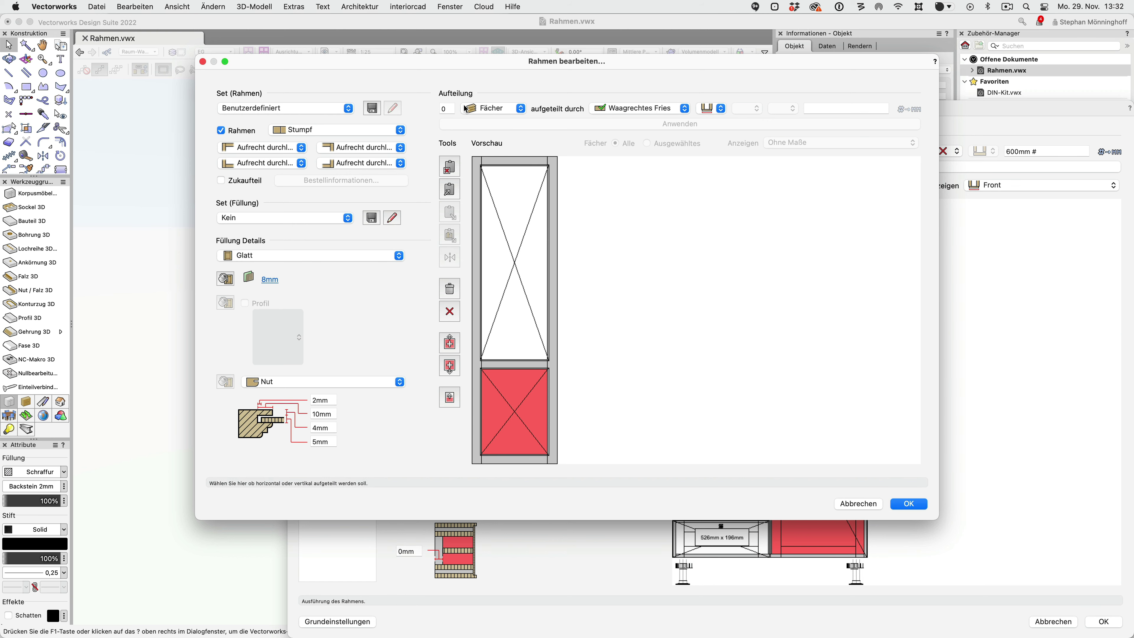
pyautogui.click(445, 109)
pyautogui.write('2')
pyautogui.click(520, 108)
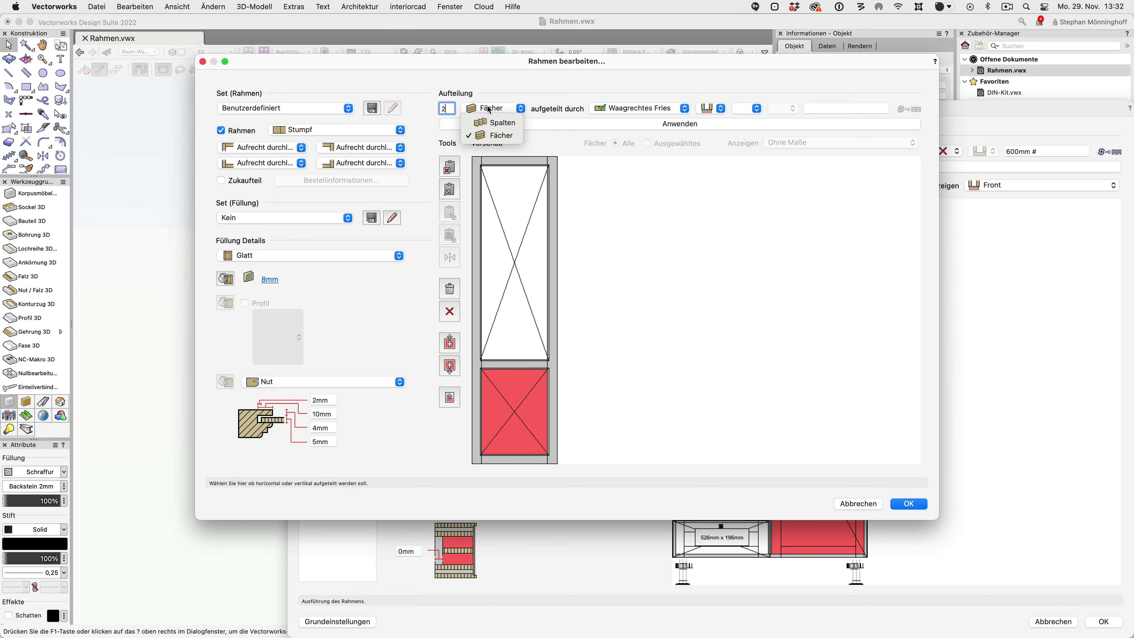
pyautogui.click(491, 126)
pyautogui.click(541, 124)
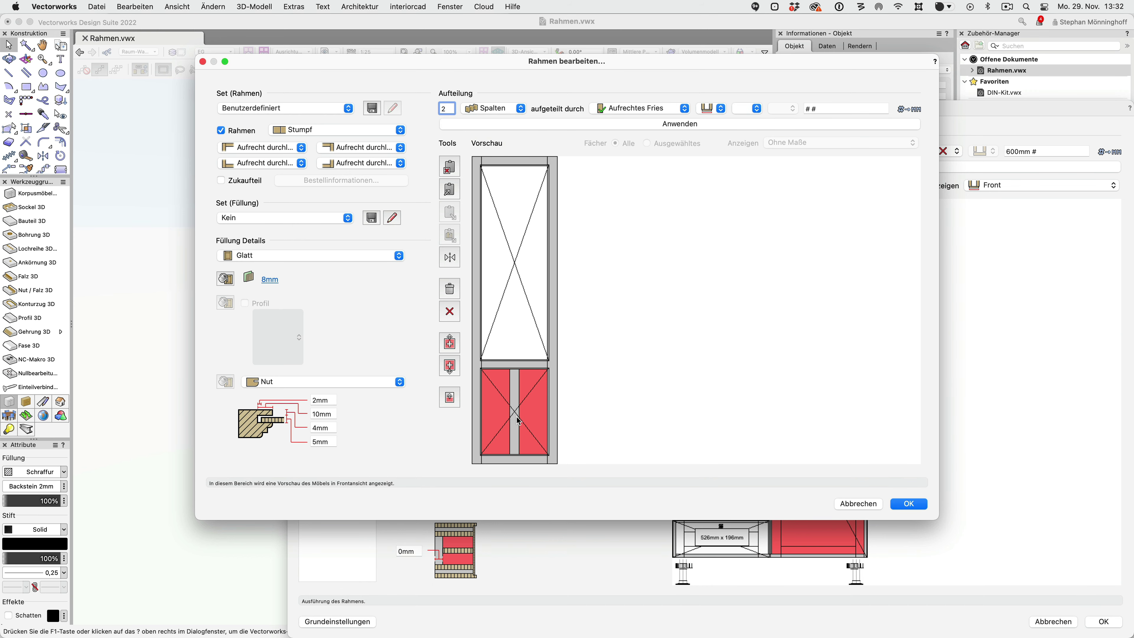
# Step: Set the left lower field's filling and give the right field a plain Glatt fill
pyautogui.click(261, 257)
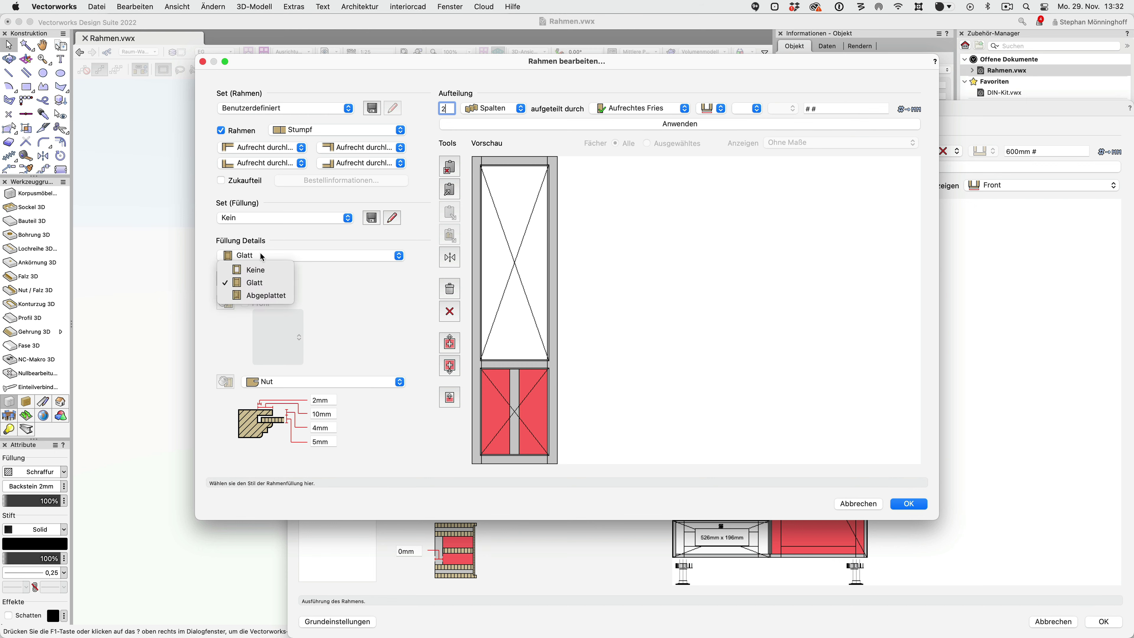
pyautogui.click(259, 273)
pyautogui.click(284, 258)
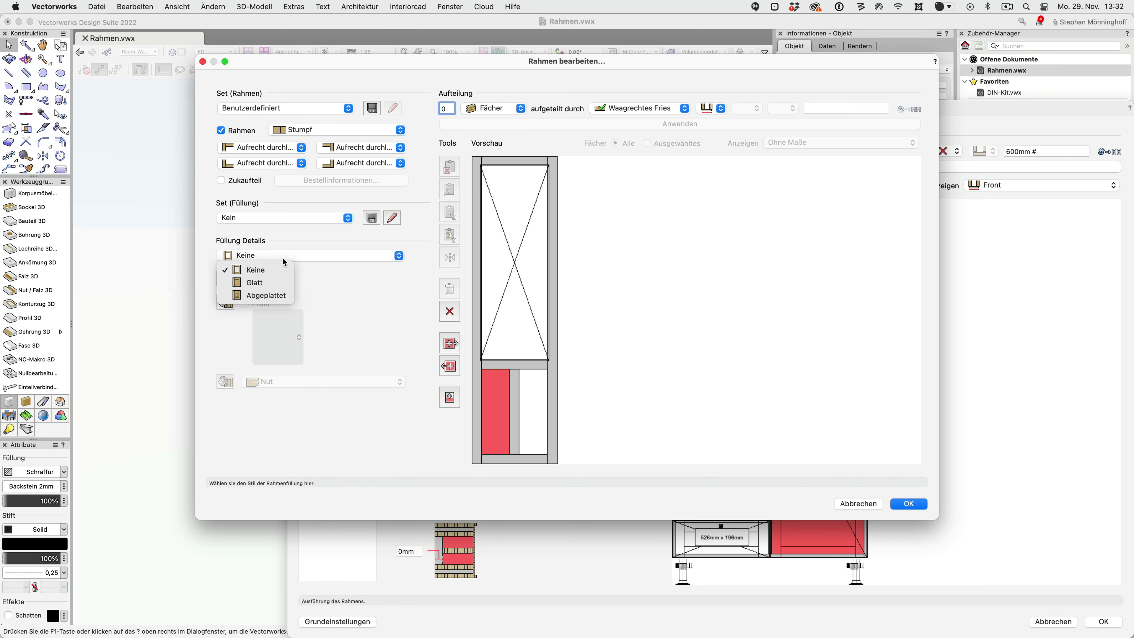
pyautogui.click(281, 296)
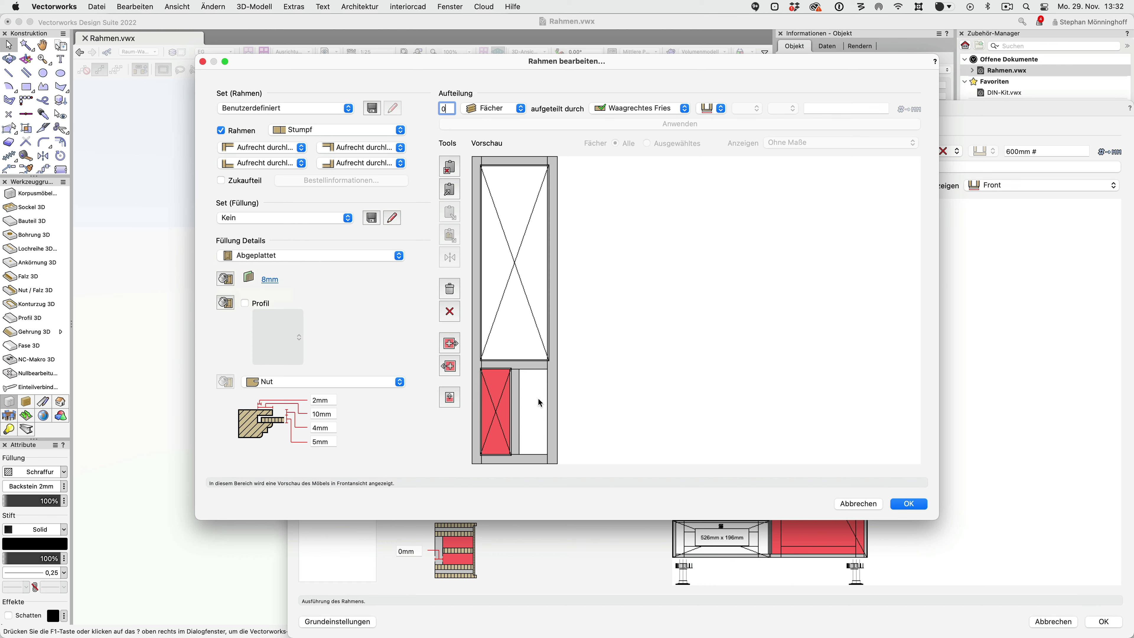
pyautogui.click(261, 257)
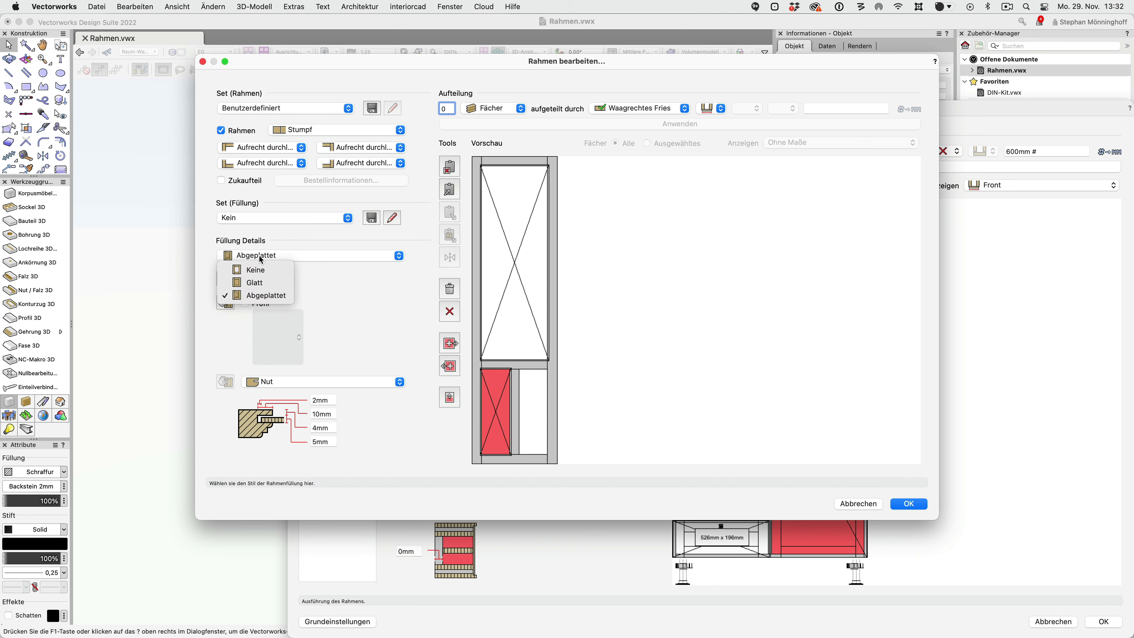
pyautogui.click(252, 270)
pyautogui.click(530, 418)
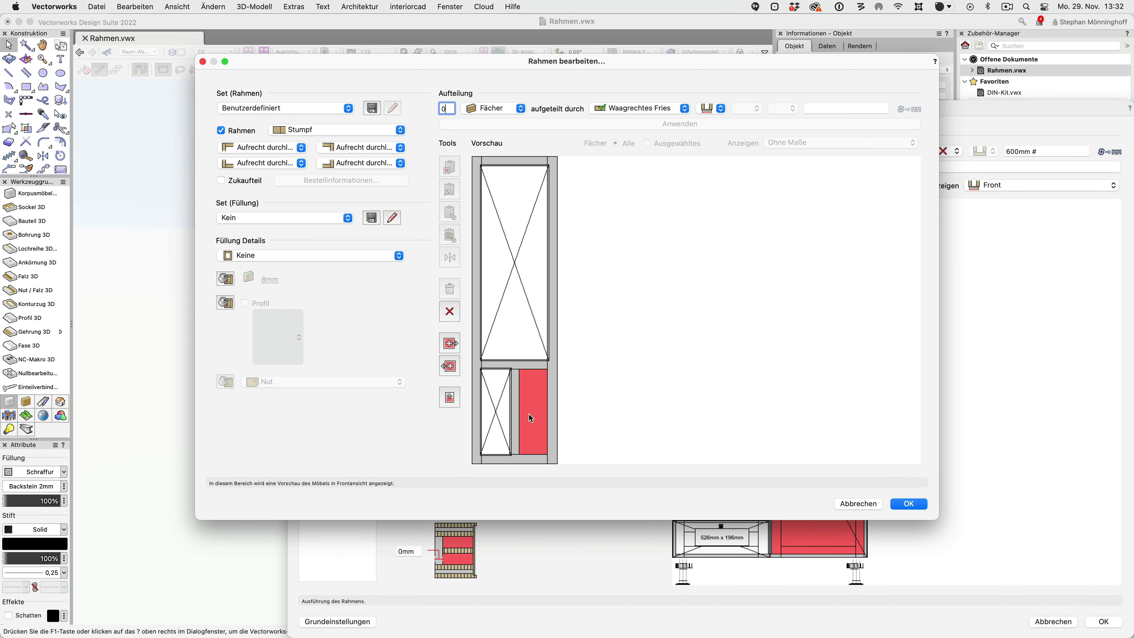
pyautogui.click(268, 255)
pyautogui.click(257, 278)
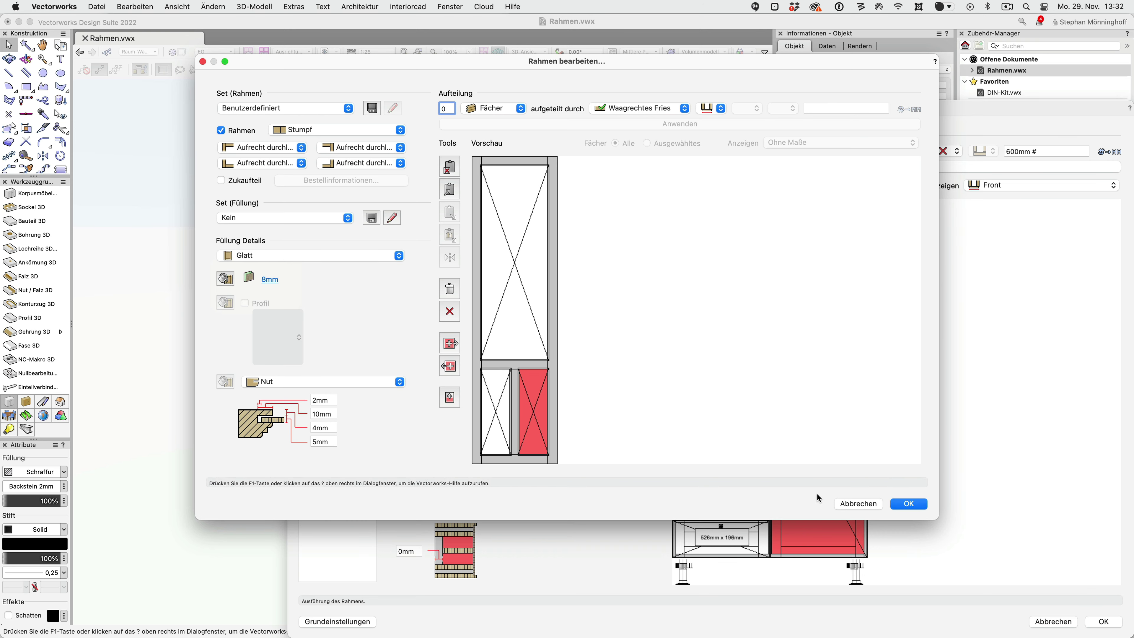
pyautogui.click(908, 503)
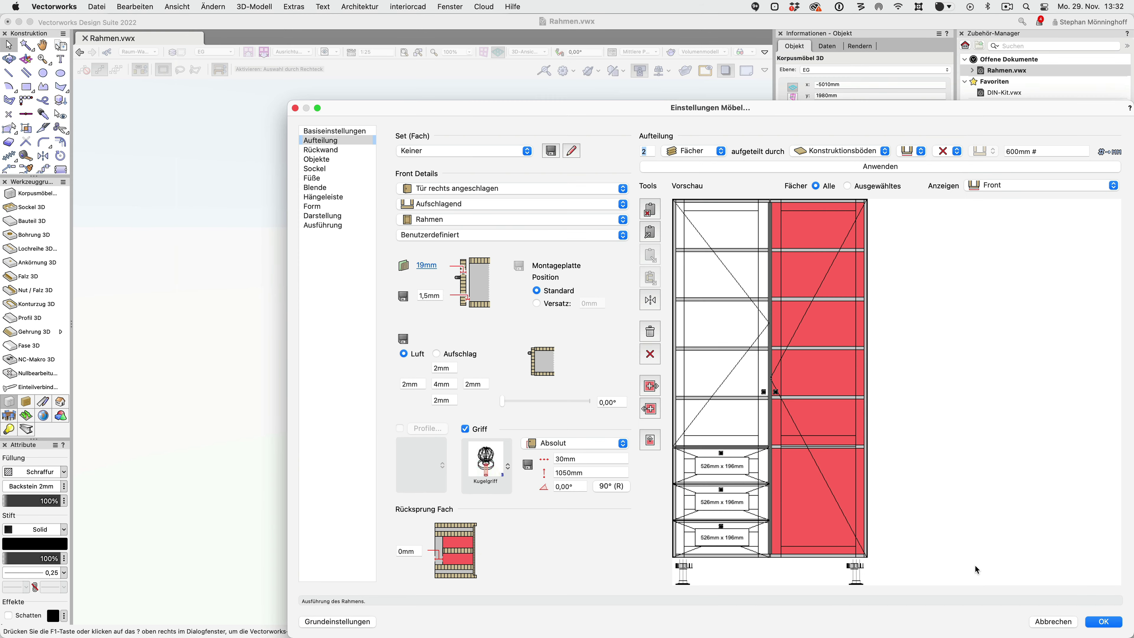
# Step: Apply the two-field lower door layout to the cabinet, deselect it, and pan to review
pyautogui.click(1100, 620)
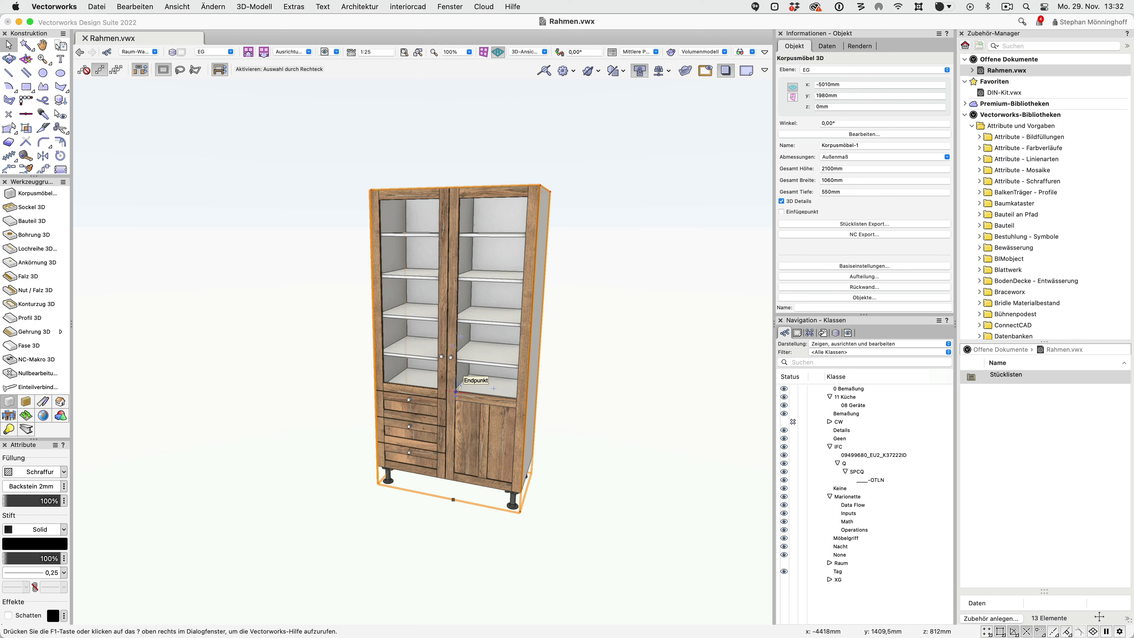
pyautogui.click(656, 467)
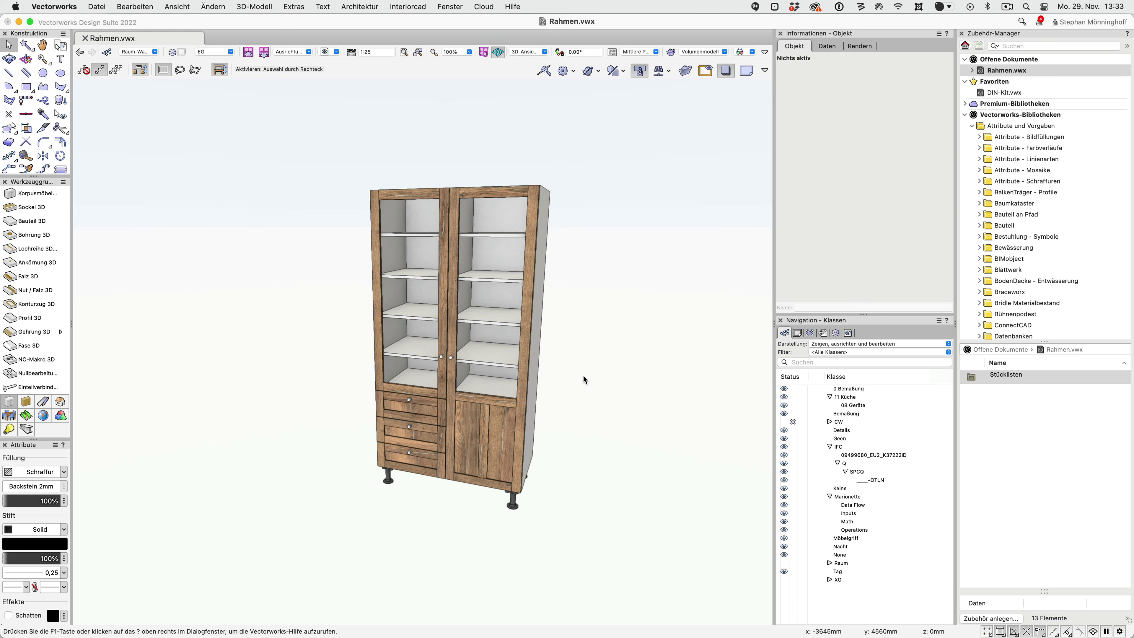
pyautogui.moveTo(577, 355); pyautogui.dragTo(571, 361, button='middle')
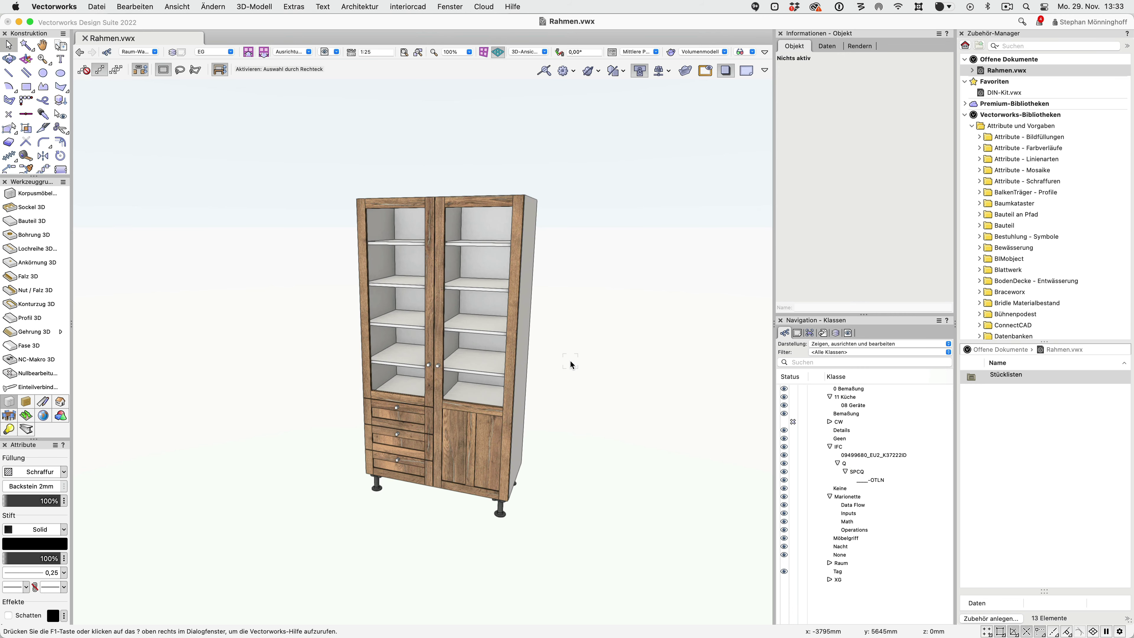